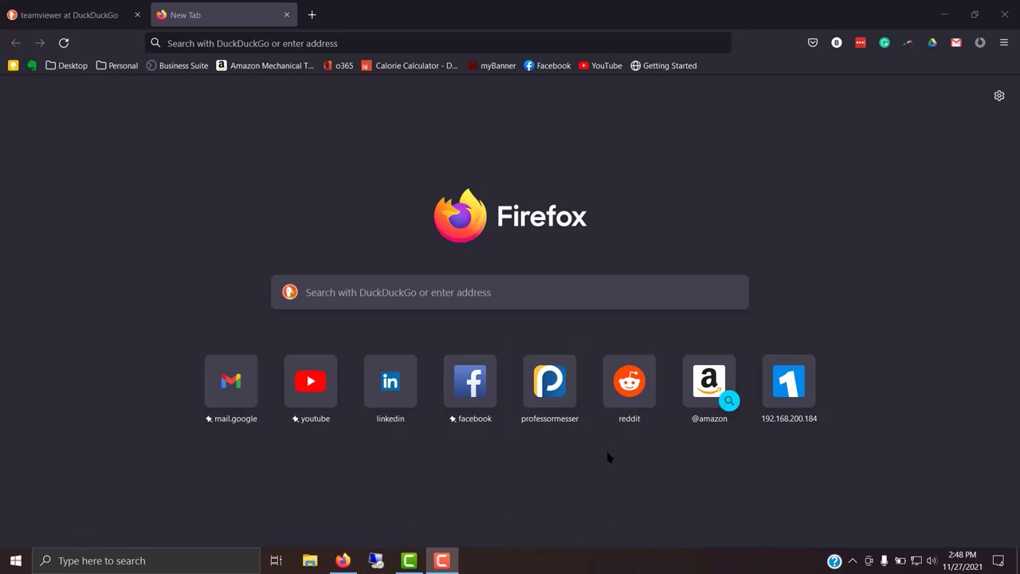
Focus the DuckDuckGo search box on a new Firefox tab's start page
{"action": "left_click", "coordinate": [396, 300]}
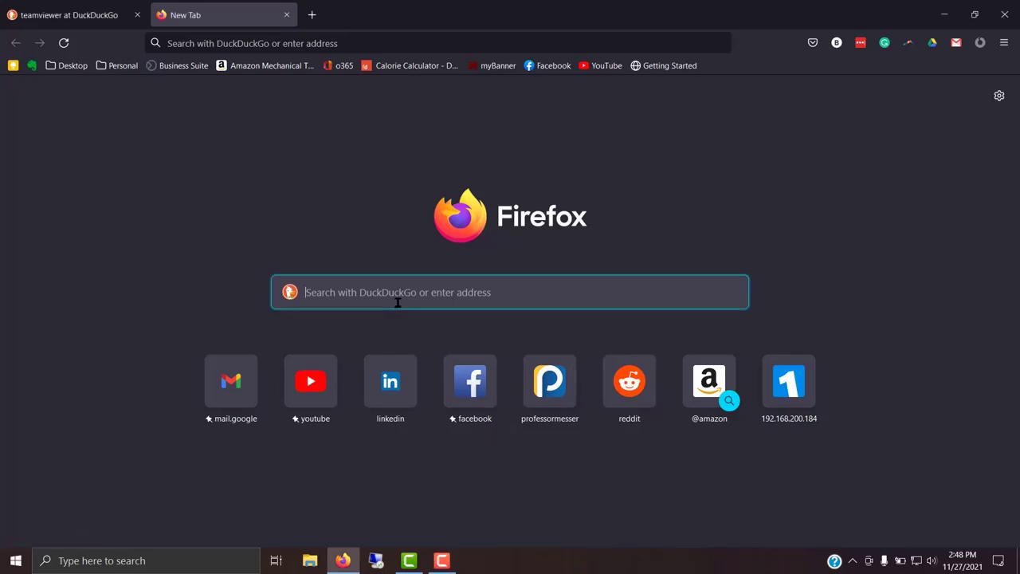
Search for 'teamviewer' and open the official teamviewer.com download page
{"action": "type", "text": "team"}
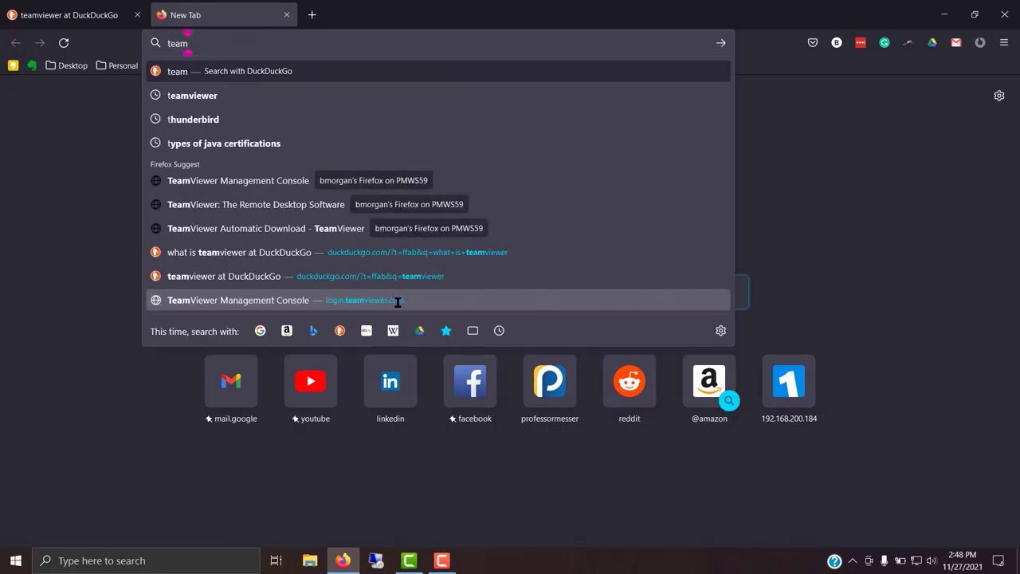
{"action": "type", "text": "viewer"}
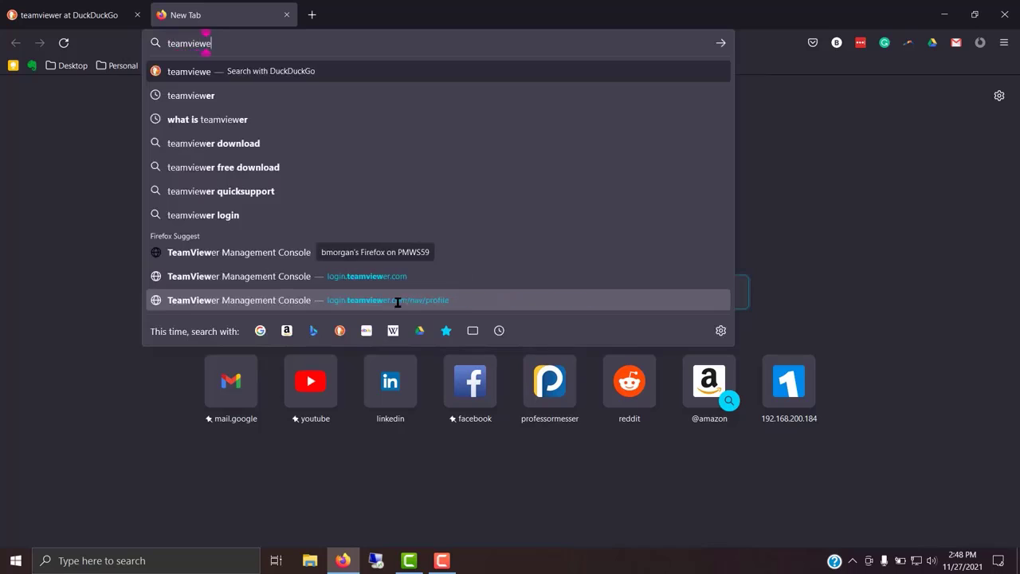
{"action": "key", "text": "Return"}
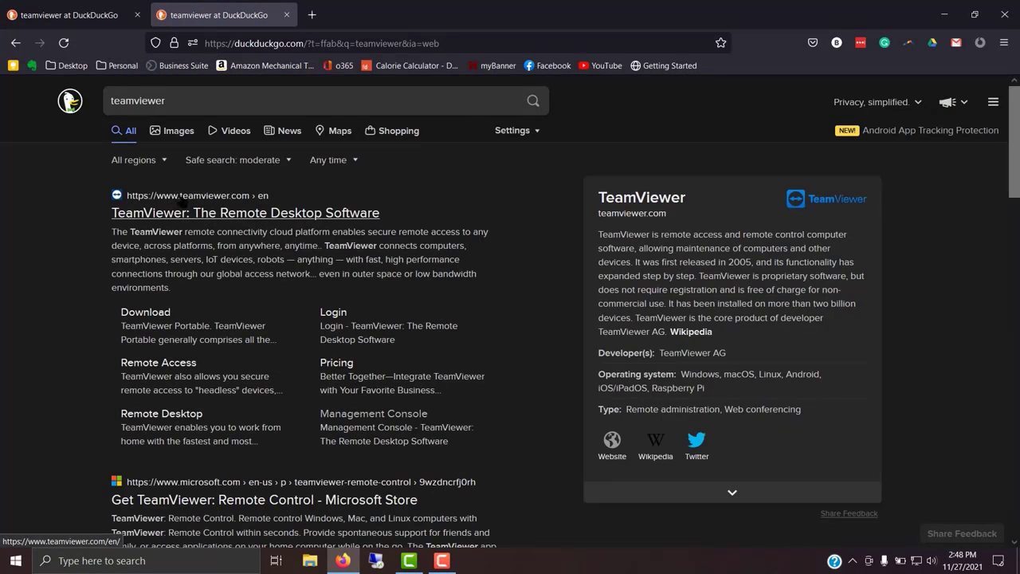
{"action": "left_click", "coordinate": [214, 215]}
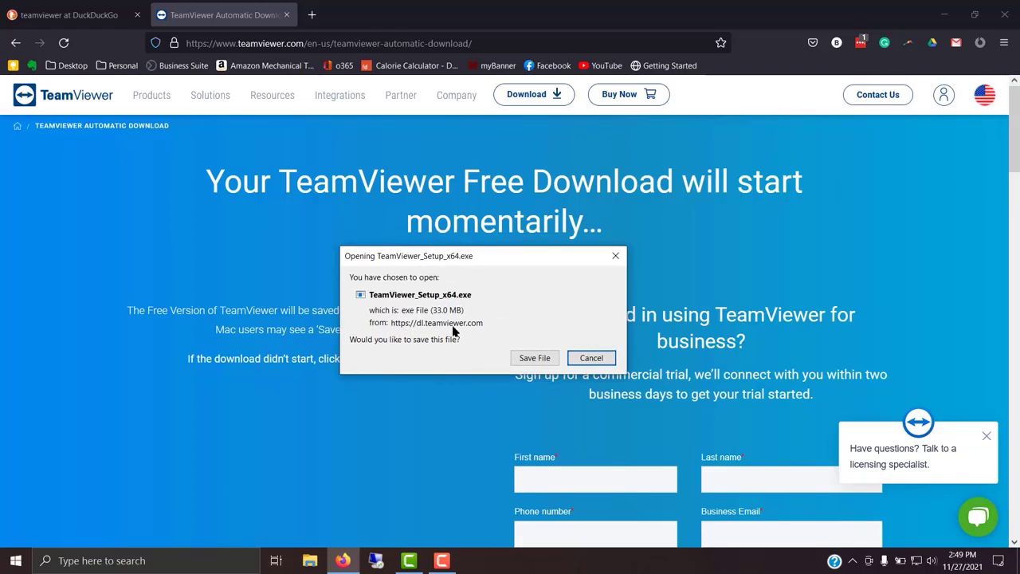
Save TeamViewer_Setup_x64.exe and run it from Firefox's Downloads list
{"action": "left_click", "coordinate": [538, 359]}
{"action": "left_click", "coordinate": [539, 358]}
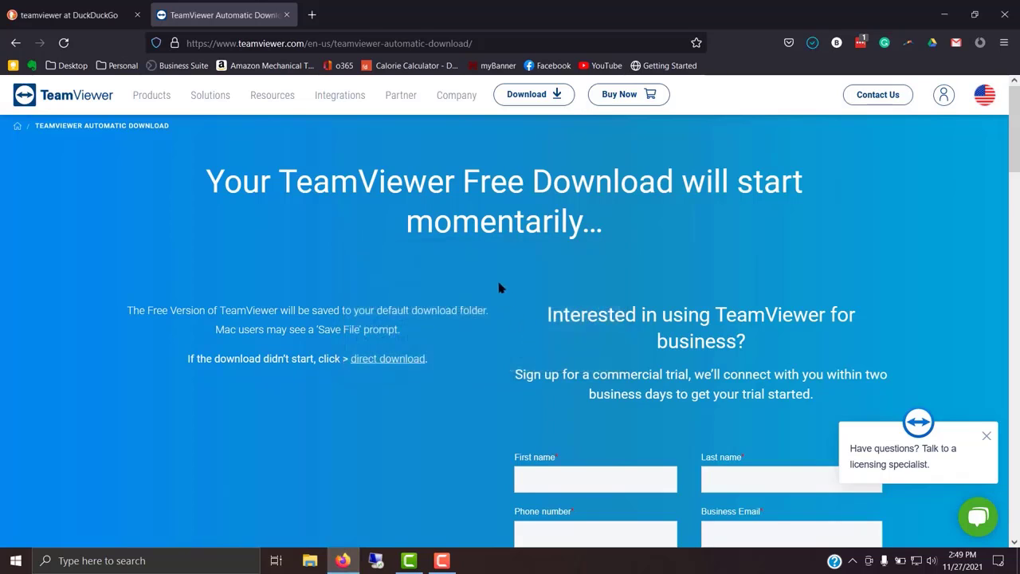
{"action": "left_click", "coordinate": [814, 44]}
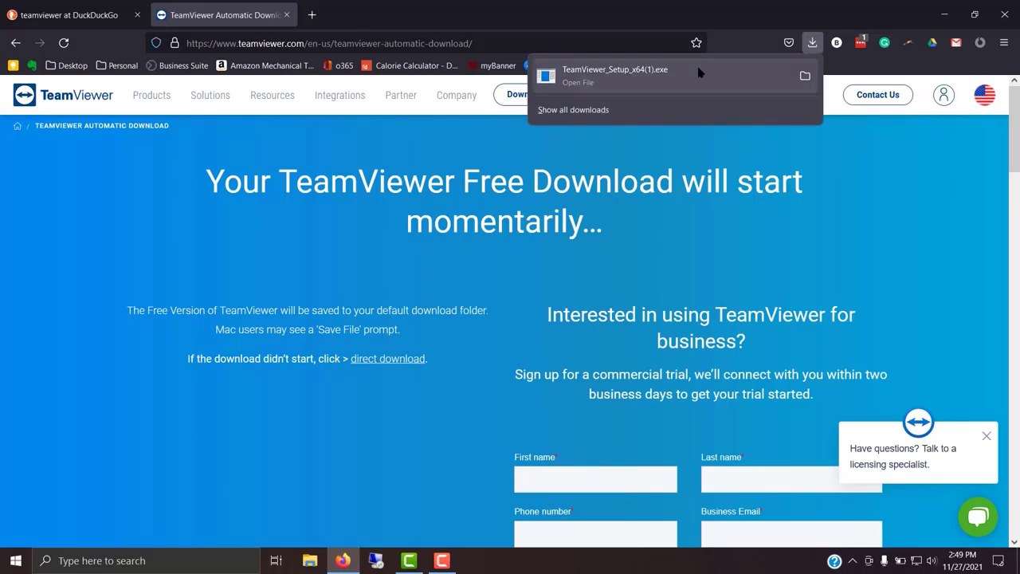
{"action": "left_click", "coordinate": [678, 76]}
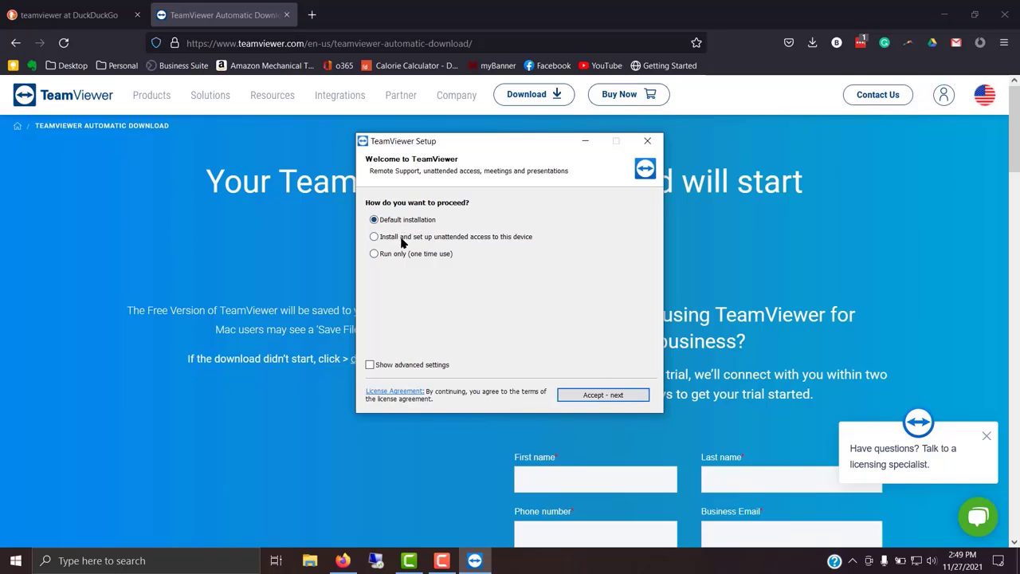
Run the Default installation, then accept the EULA and DPA and continue
{"action": "left_click", "coordinate": [576, 397]}
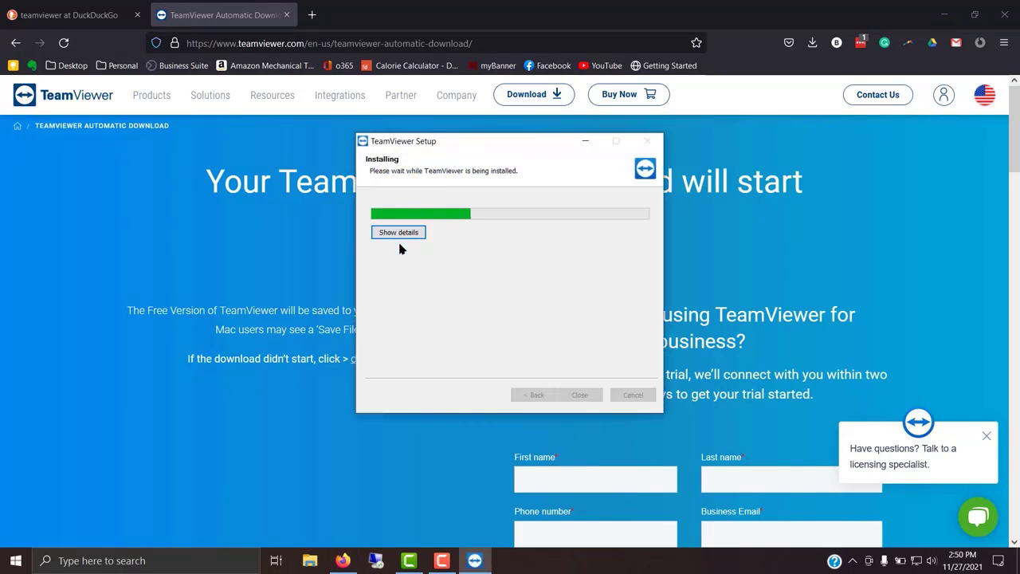
{"action": "left_click", "coordinate": [399, 234]}
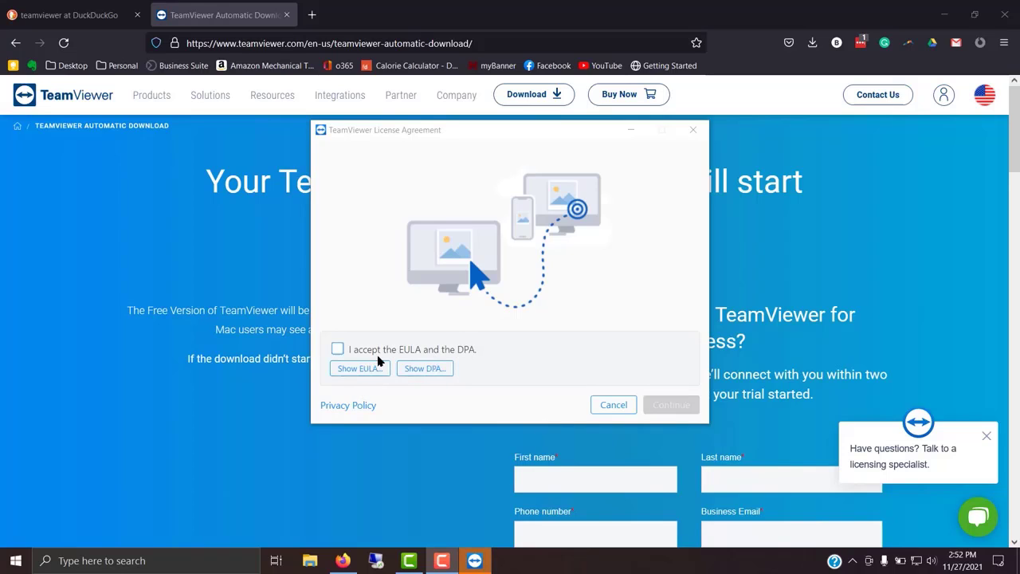
{"action": "left_click", "coordinate": [339, 350]}
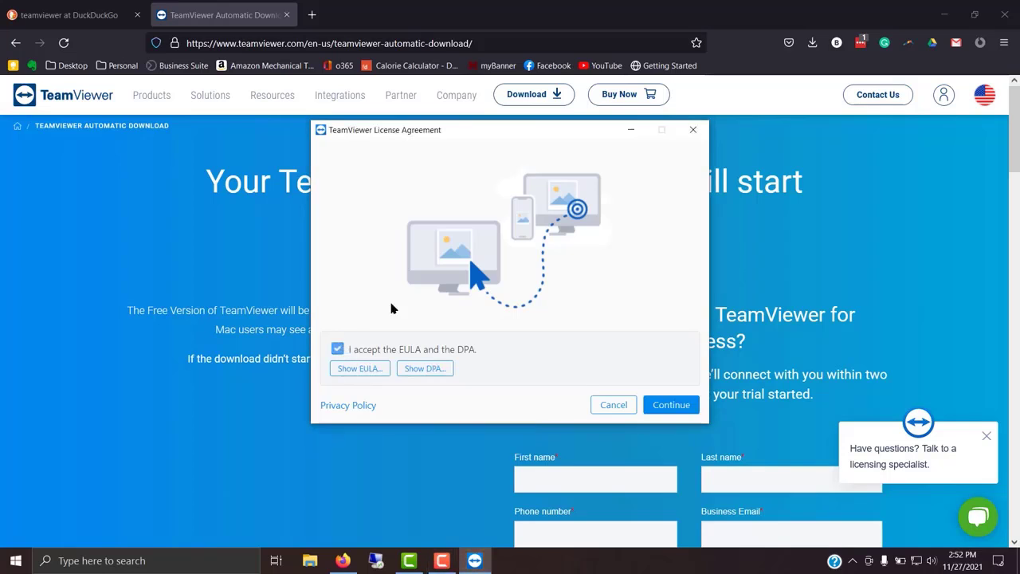
{"action": "left_click", "coordinate": [666, 408]}
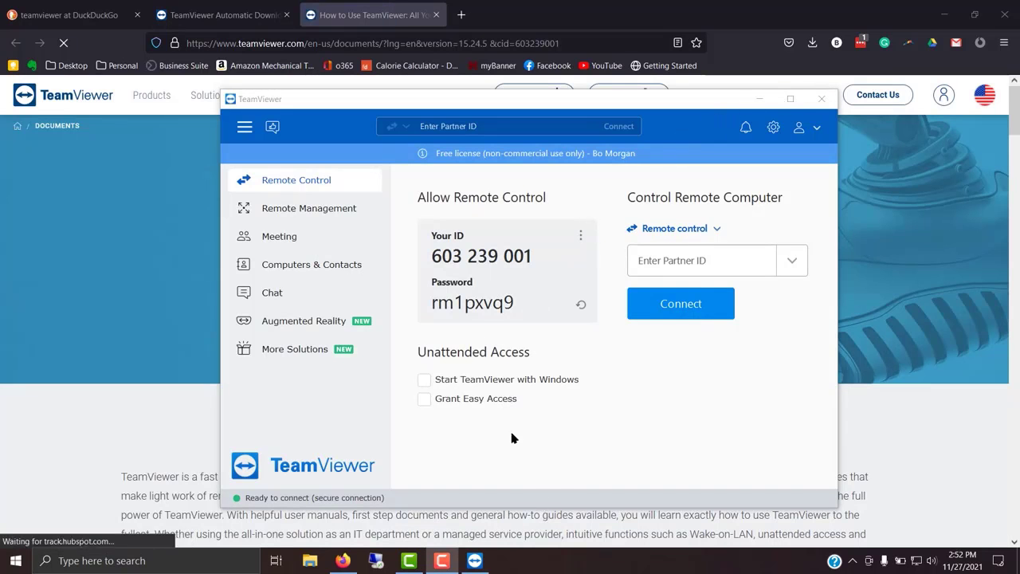
Maximize TeamViewer, close the Black Friday promo, and enable 'Start TeamViewer with Windows'
{"action": "left_click", "coordinate": [791, 98]}
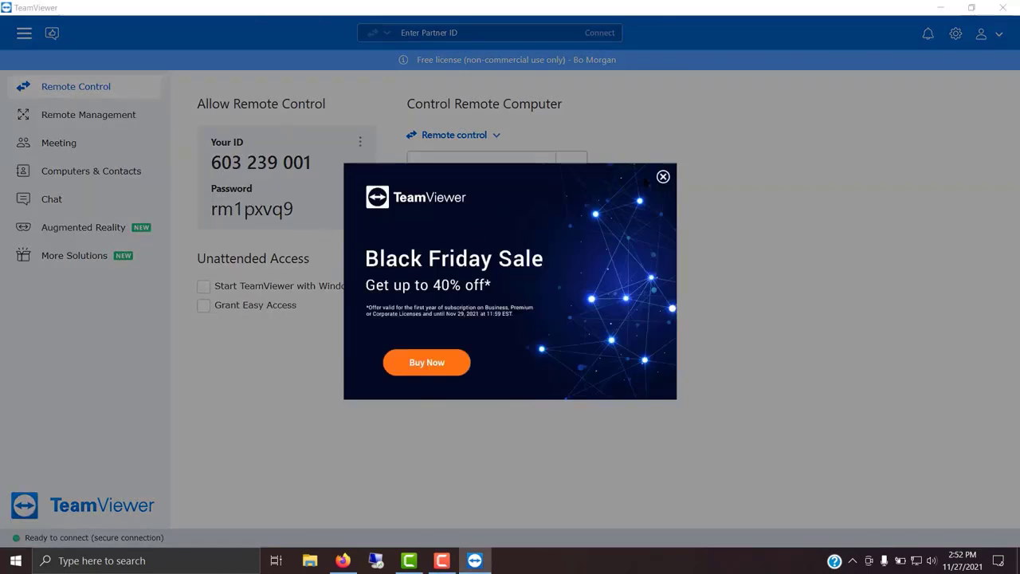
{"action": "left_click", "coordinate": [663, 176]}
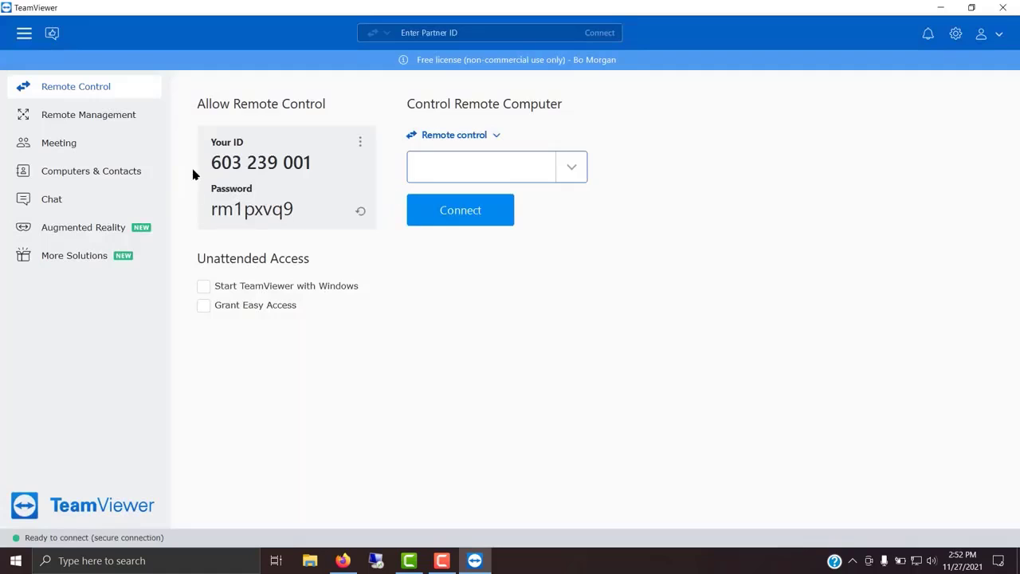
{"action": "left_click_drag", "start_coordinate": [206, 158], "coordinate": [330, 157]}
{"action": "left_click_drag", "start_coordinate": [209, 210], "coordinate": [295, 209]}
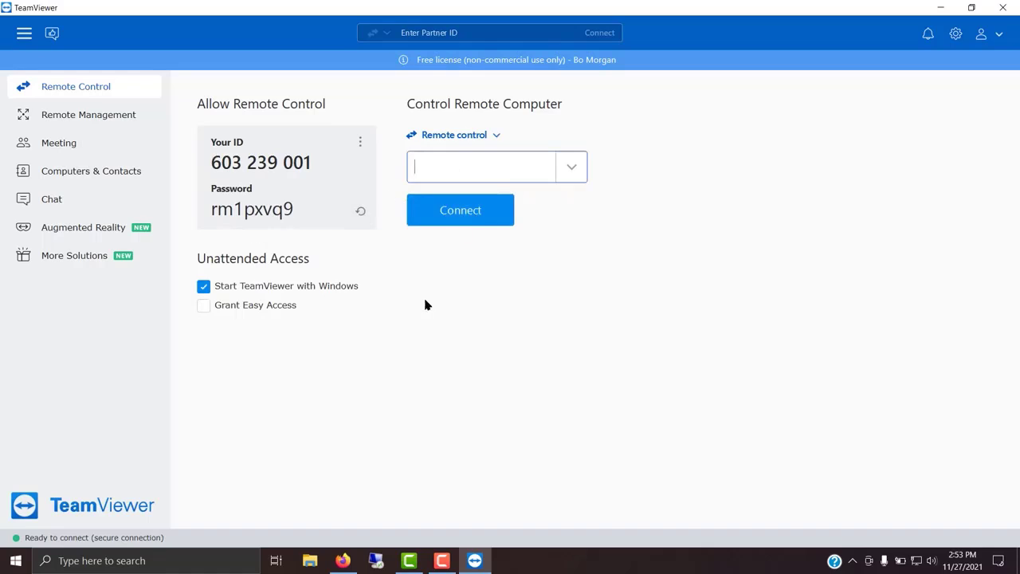
{"action": "left_click", "coordinate": [424, 301]}
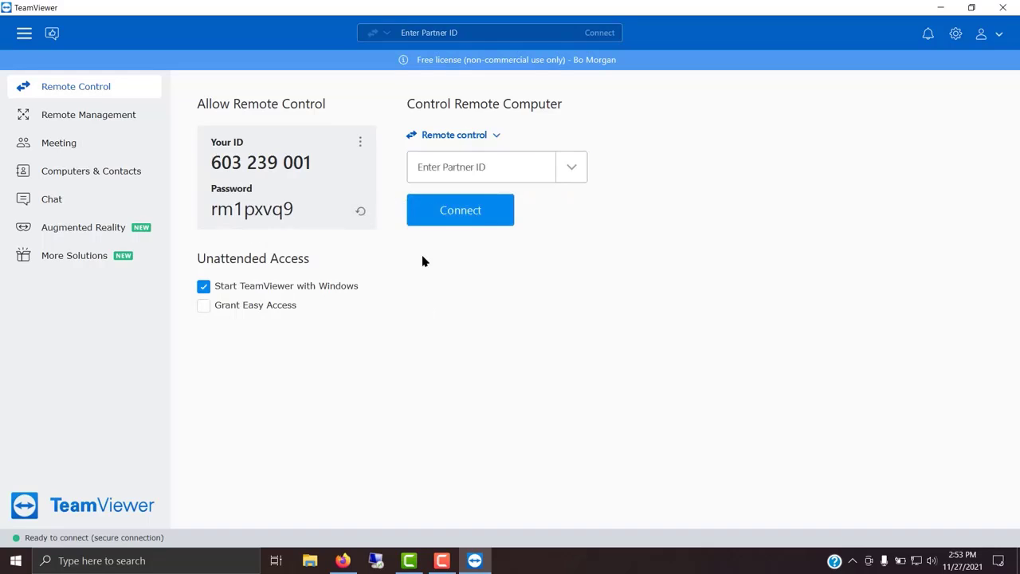
{"action": "left_click", "coordinate": [450, 165]}
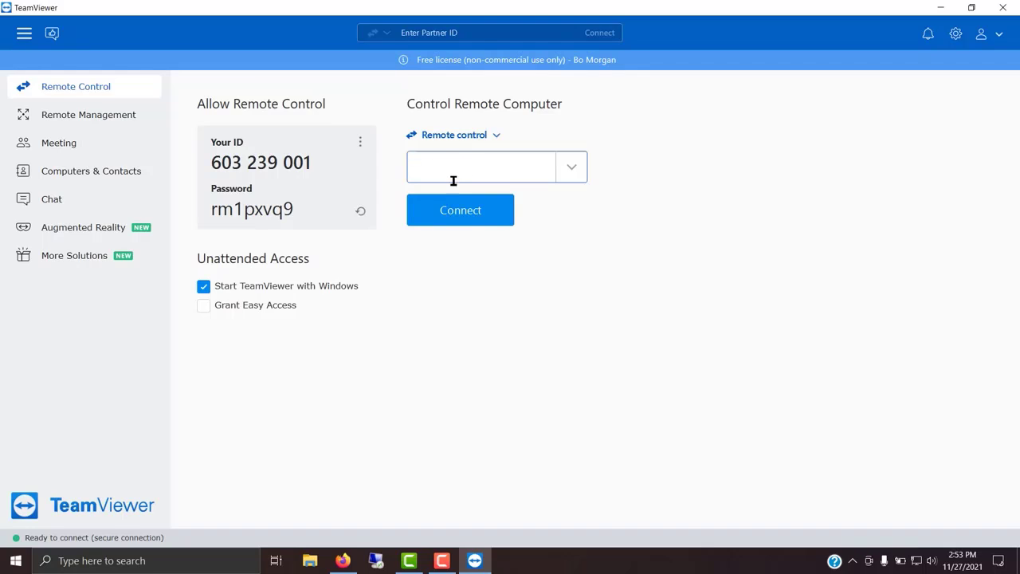
Connect to the partner computer's ID and log on with the partner's password
{"action": "left_click", "coordinate": [467, 211]}
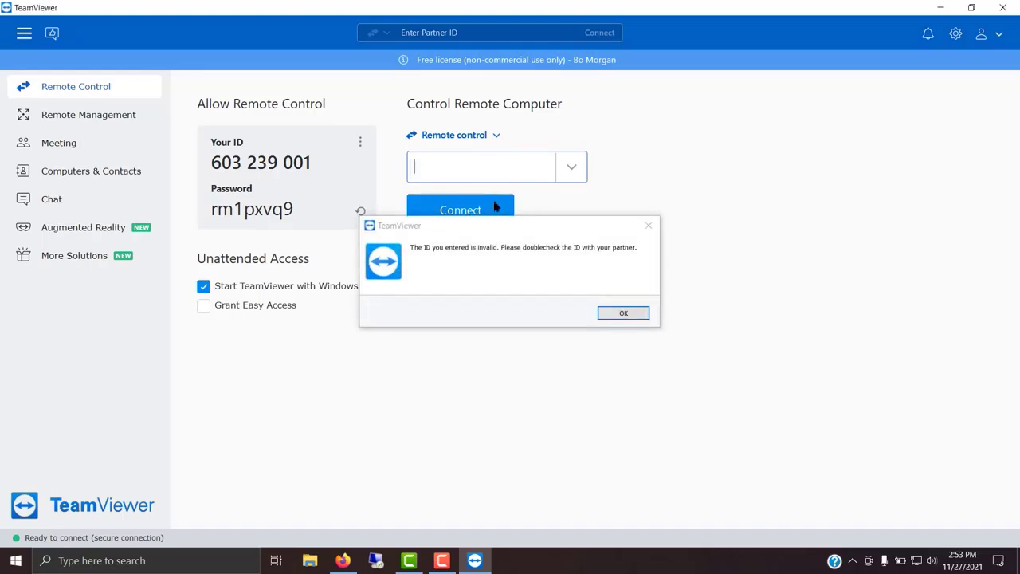
{"action": "left_click", "coordinate": [649, 226]}
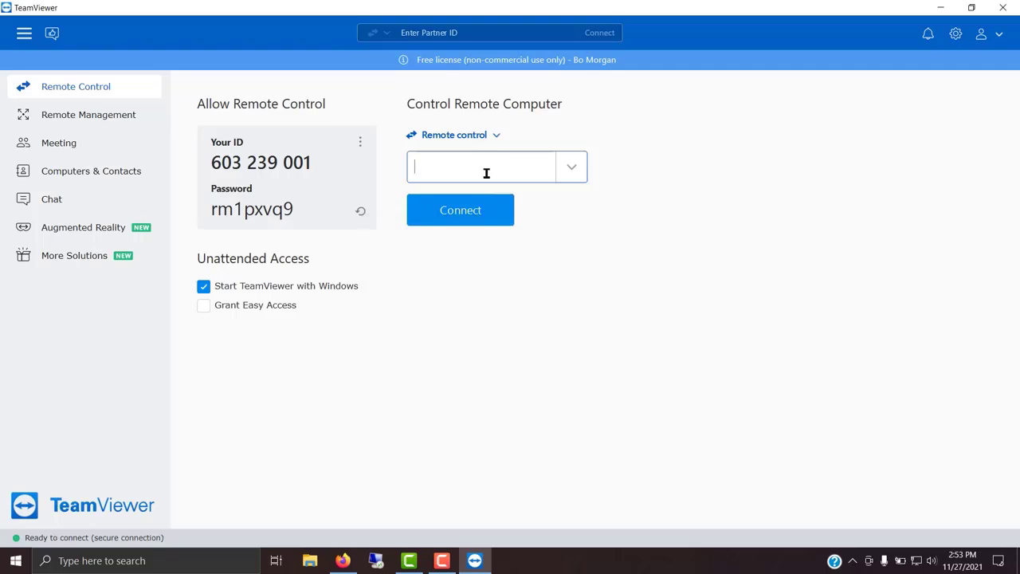
{"action": "type", "text": "620"}
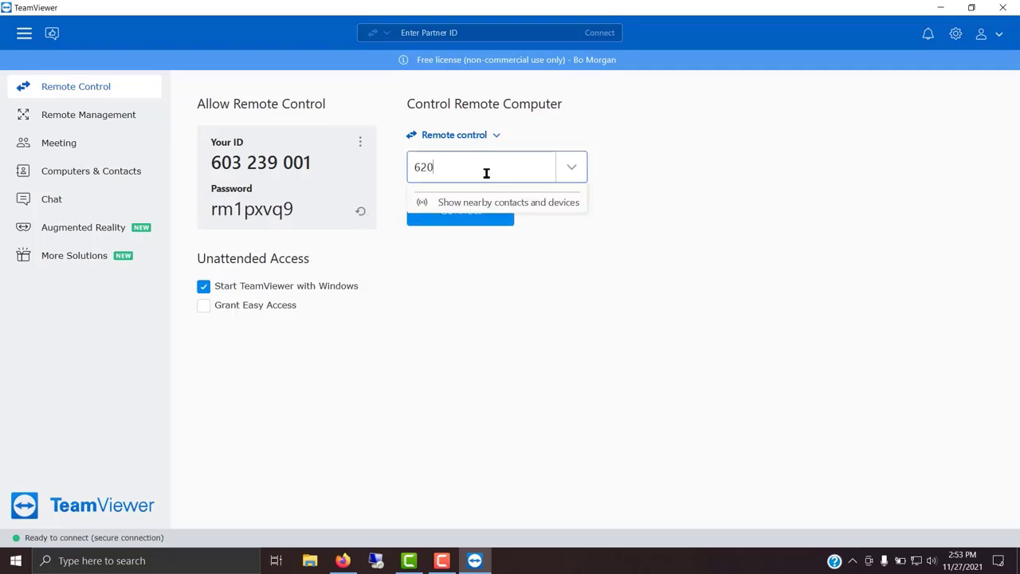
{"action": "type", "text": "221884"}
{"action": "key", "text": "Return"}
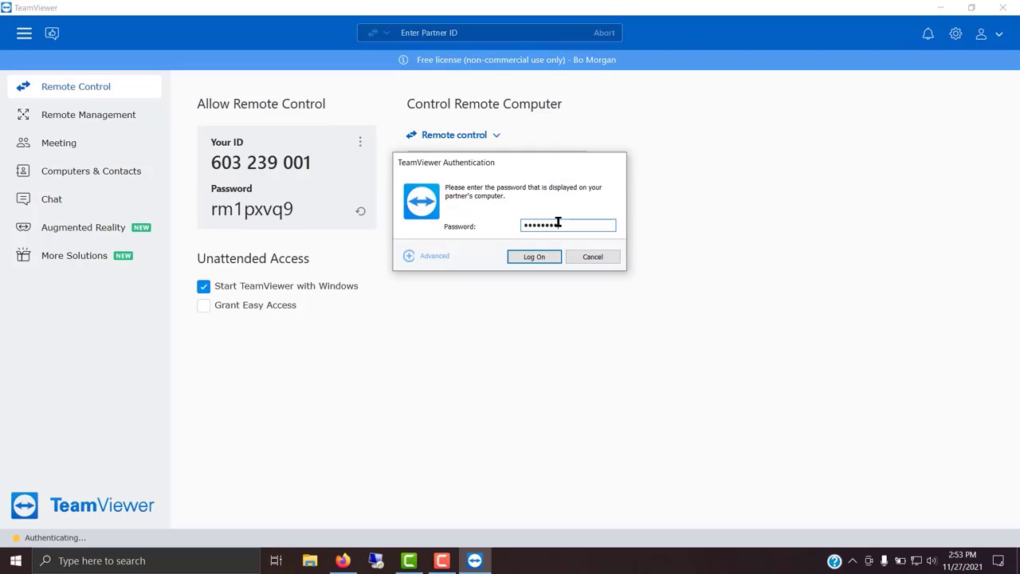
{"action": "left_click", "coordinate": [533, 261]}
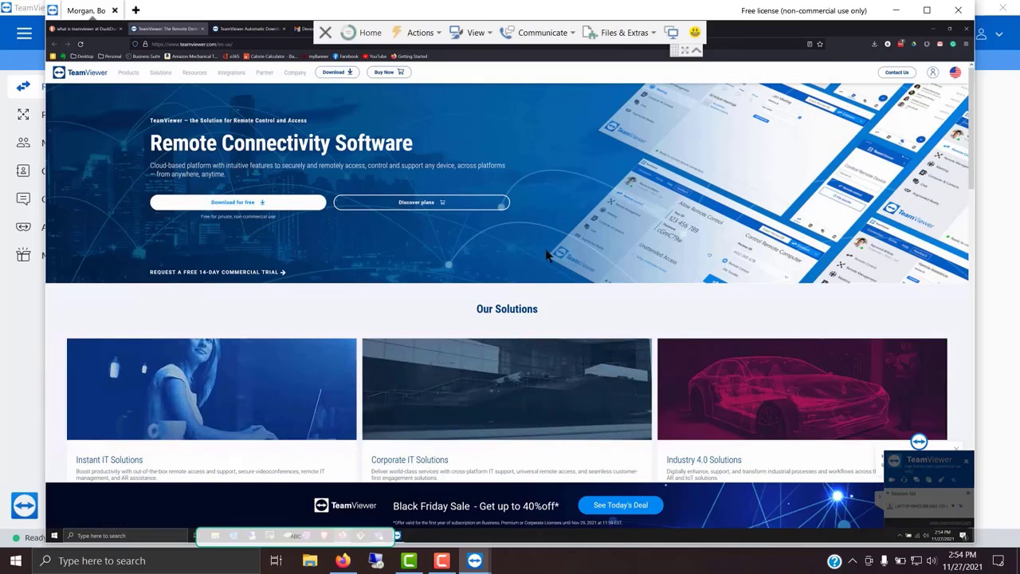
In the remote browser, open the TeamViewer plans page and scroll toward the Features Offered table
{"action": "left_click", "coordinate": [445, 204]}
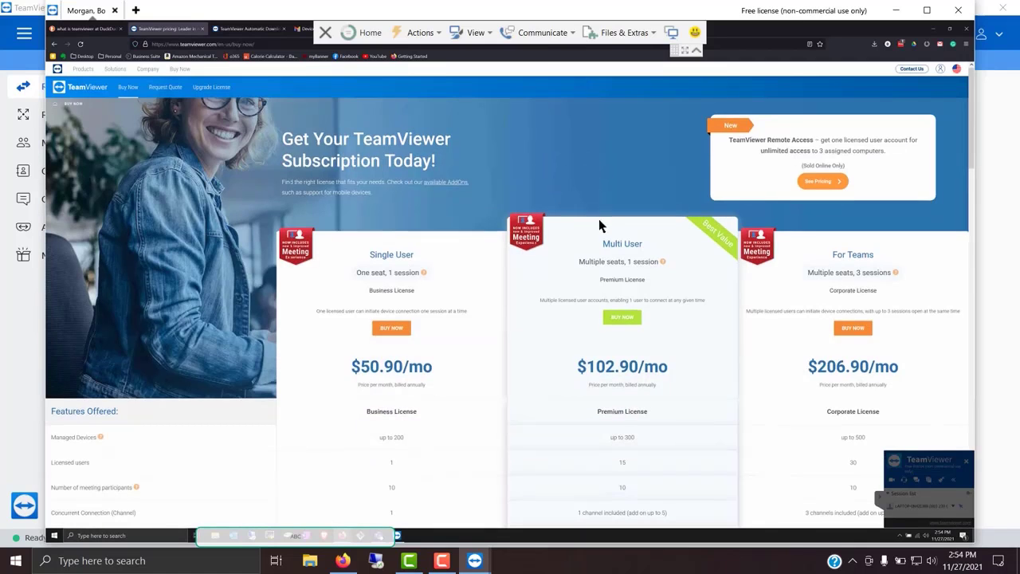
{"action": "scroll", "coordinate": [519, 263], "scroll_direction": "down", "scroll_amount": 1}
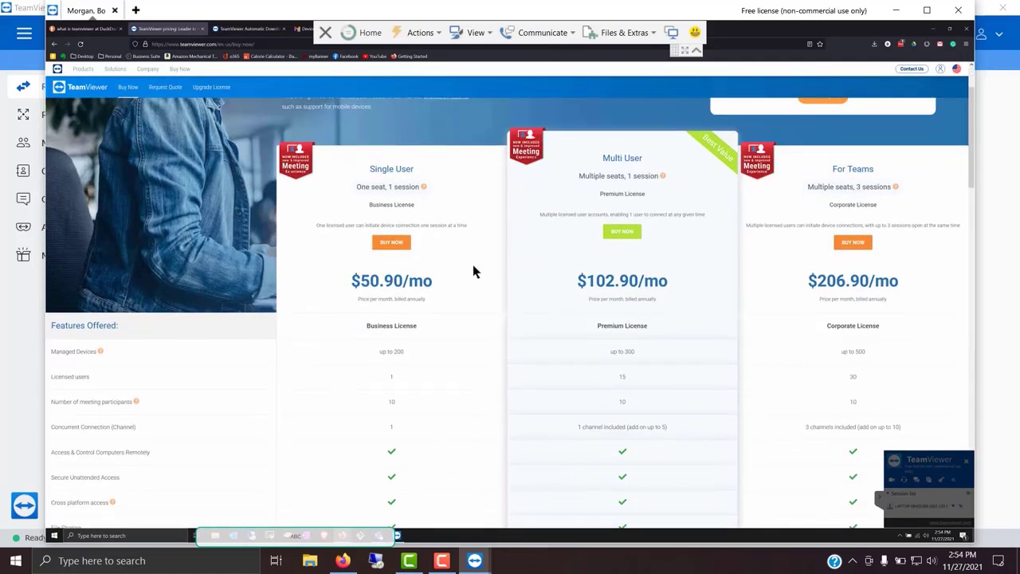
{"action": "scroll", "coordinate": [477, 216], "scroll_direction": "down", "scroll_amount": 1}
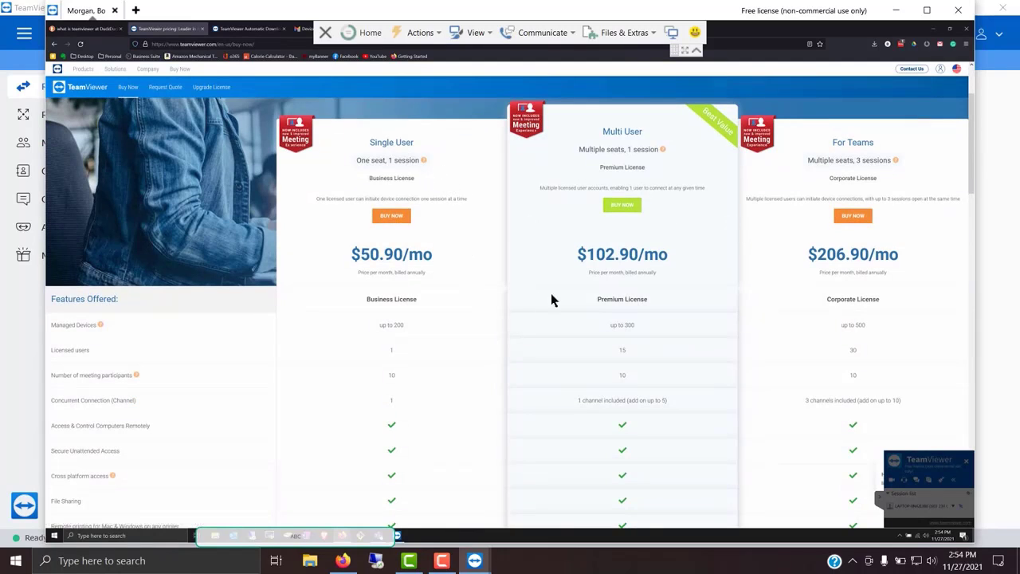
{"action": "scroll", "coordinate": [580, 297], "scroll_direction": "down", "scroll_amount": 1}
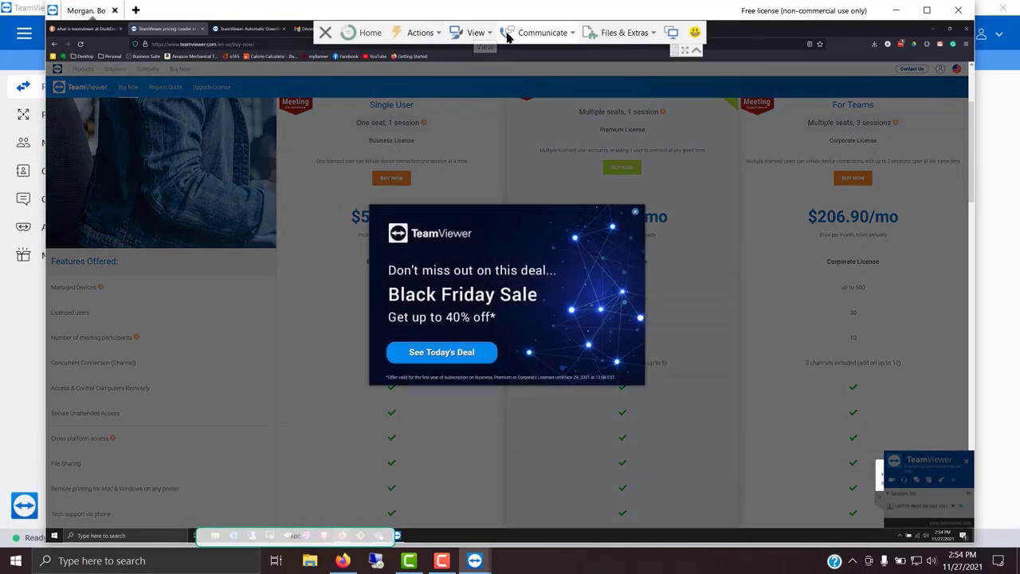
Close the Black Friday sale popup and look through the Actions and View toolbar tabs
{"action": "left_click", "coordinate": [636, 212]}
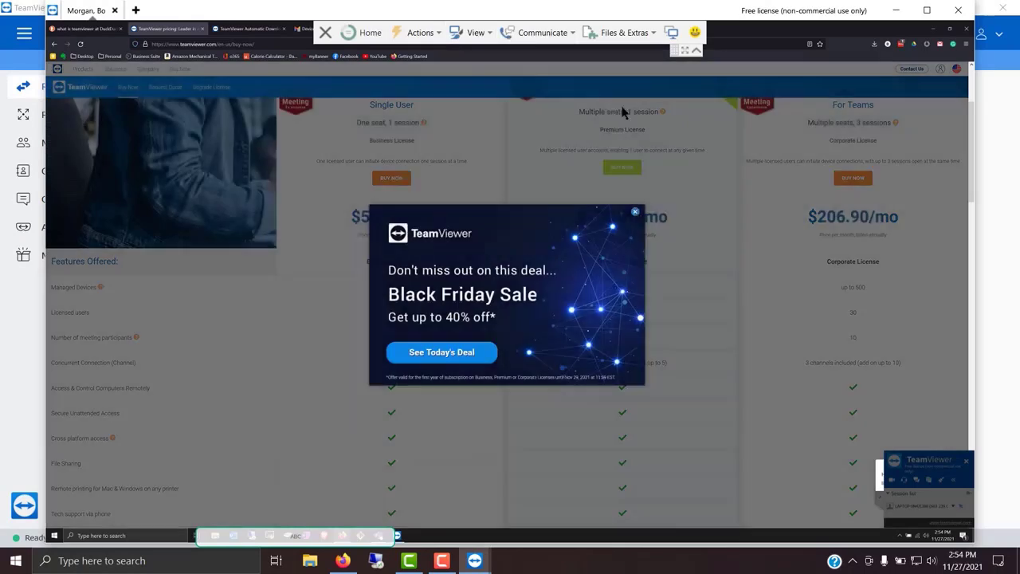
{"action": "left_click", "coordinate": [625, 33]}
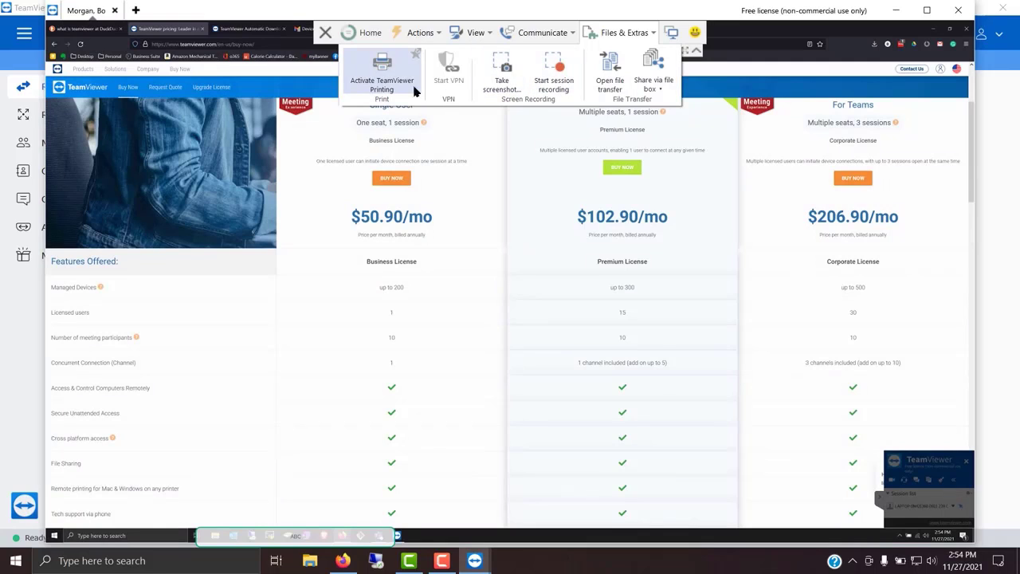
{"action": "left_click", "coordinate": [426, 36]}
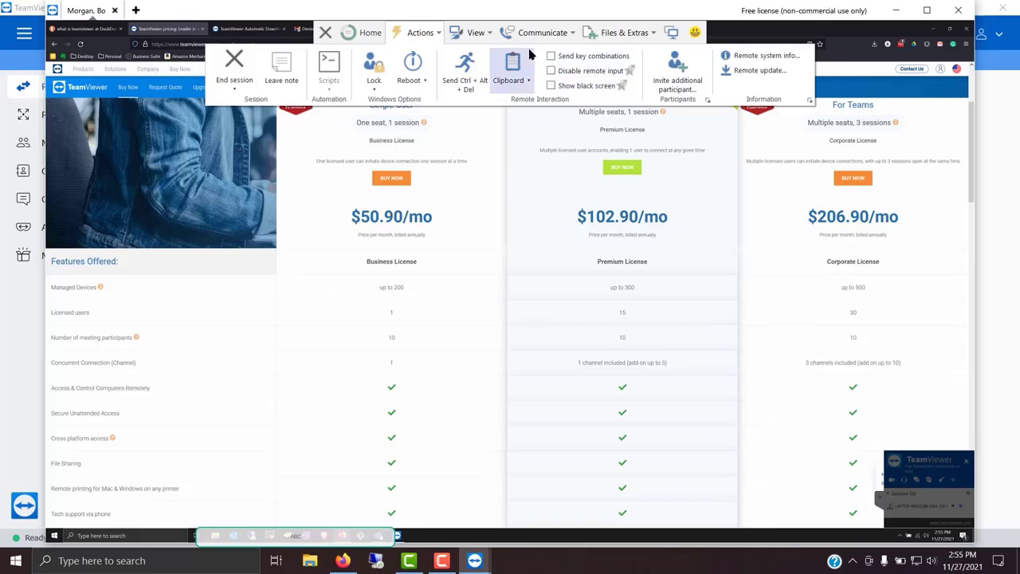
{"action": "left_click", "coordinate": [476, 33]}
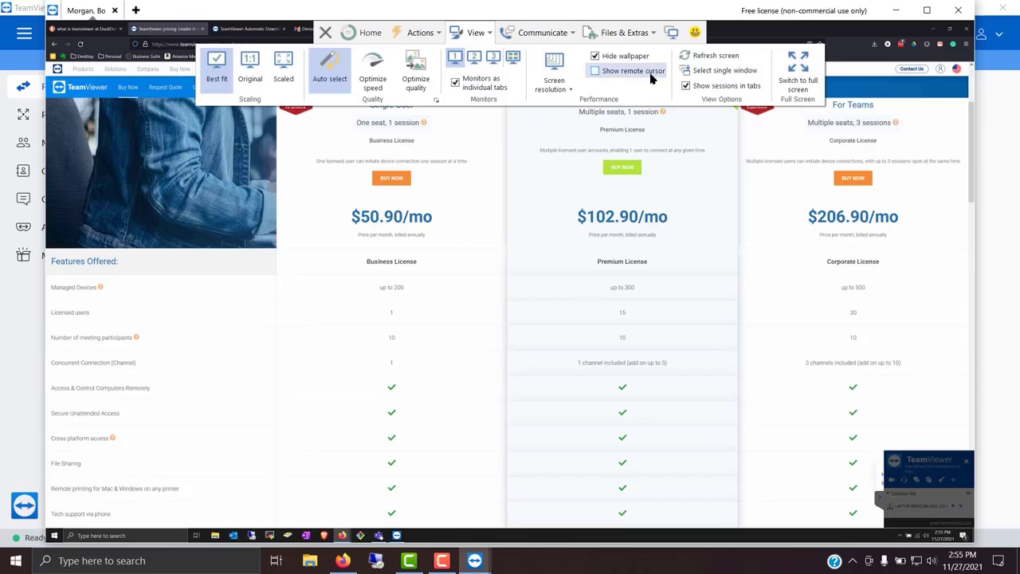
Browse the Communicate and Files & Extras tools, then end the remote session
{"action": "left_click", "coordinate": [522, 44]}
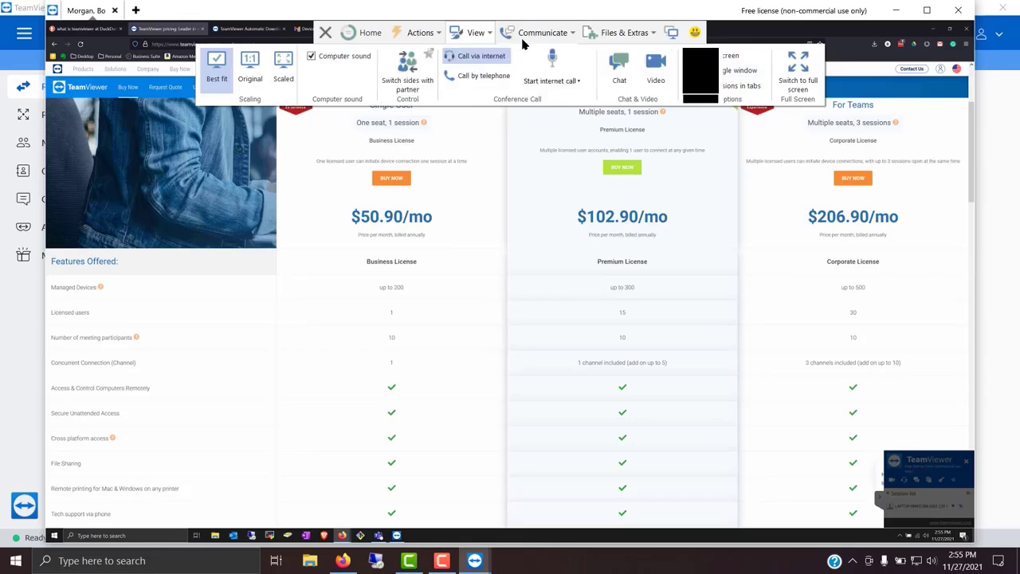
{"action": "left_click", "coordinate": [524, 43]}
{"action": "left_click", "coordinate": [524, 36]}
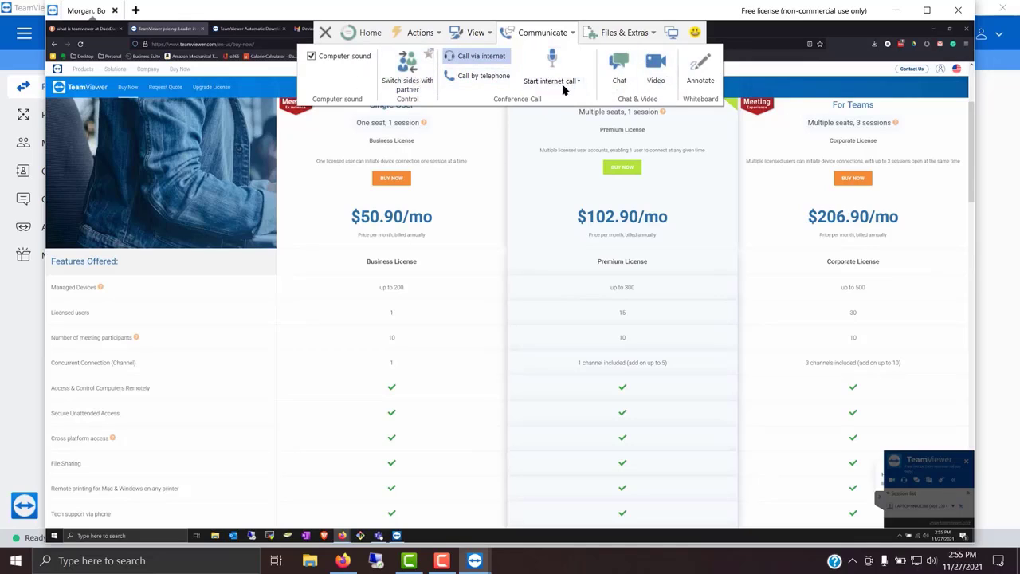
{"action": "left_click", "coordinate": [616, 34]}
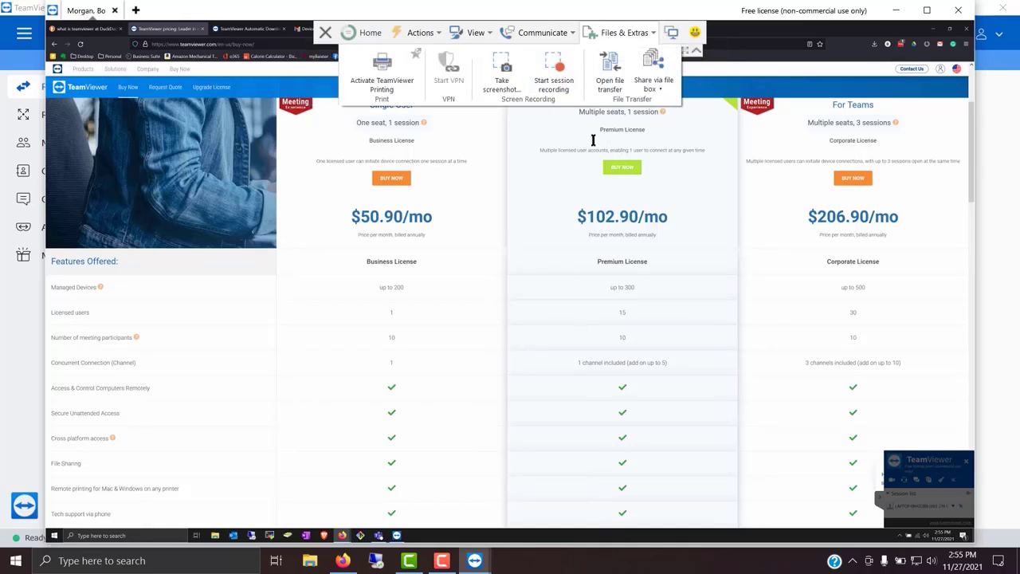
{"action": "left_click", "coordinate": [325, 32]}
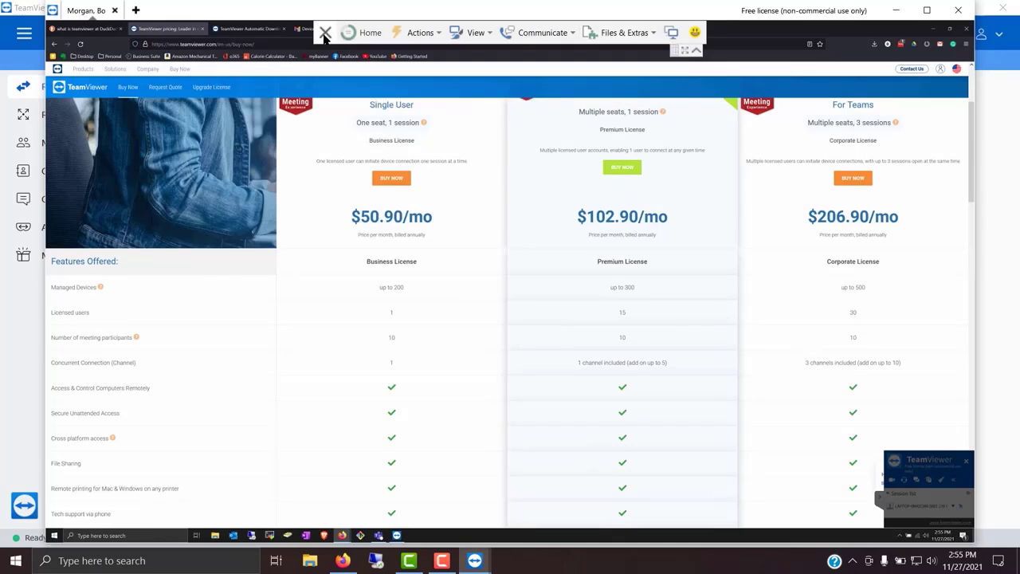
{"action": "left_click", "coordinate": [501, 323]}
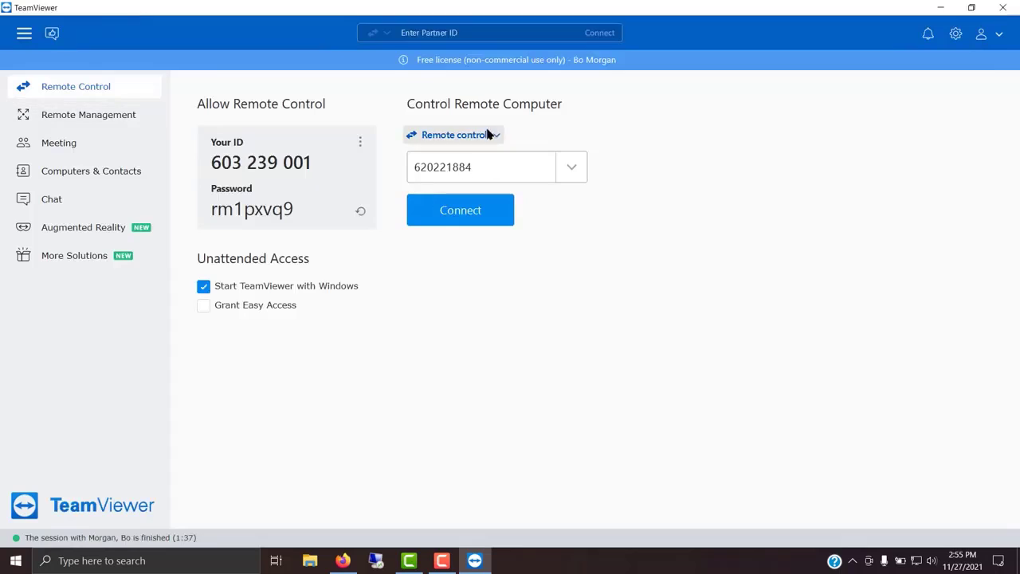
Sign in with the account e-mail and password, confirming the device authorization notice and re-entering the password
{"action": "left_click", "coordinate": [993, 39]}
{"action": "left_click", "coordinate": [952, 64]}
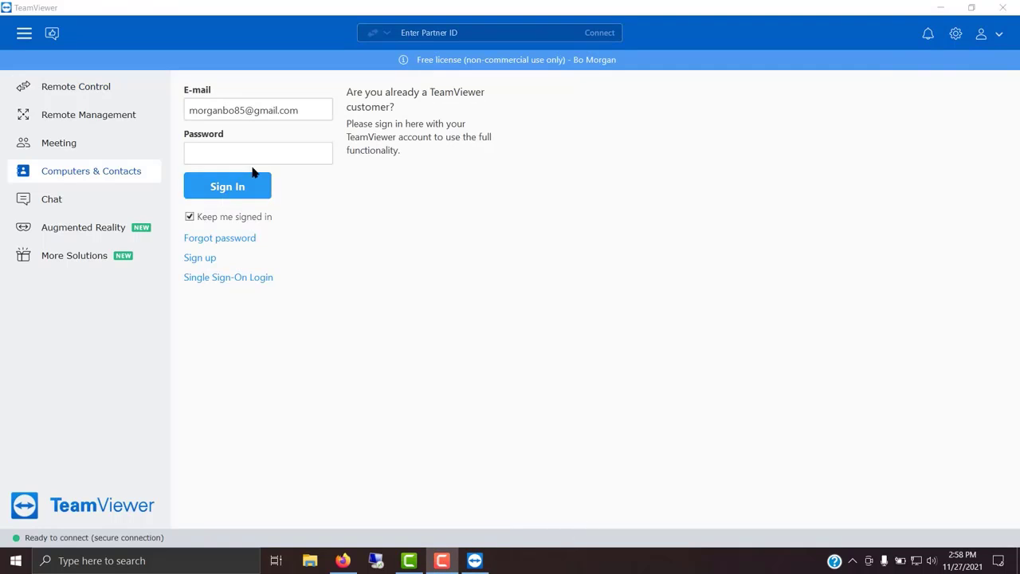
{"action": "left_click", "coordinate": [253, 155]}
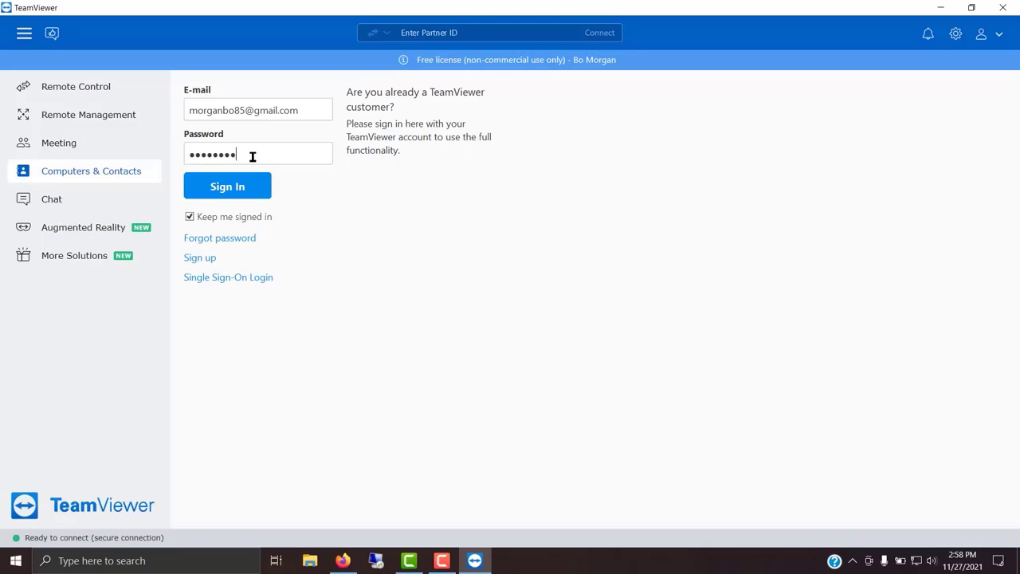
{"action": "key", "text": "Return"}
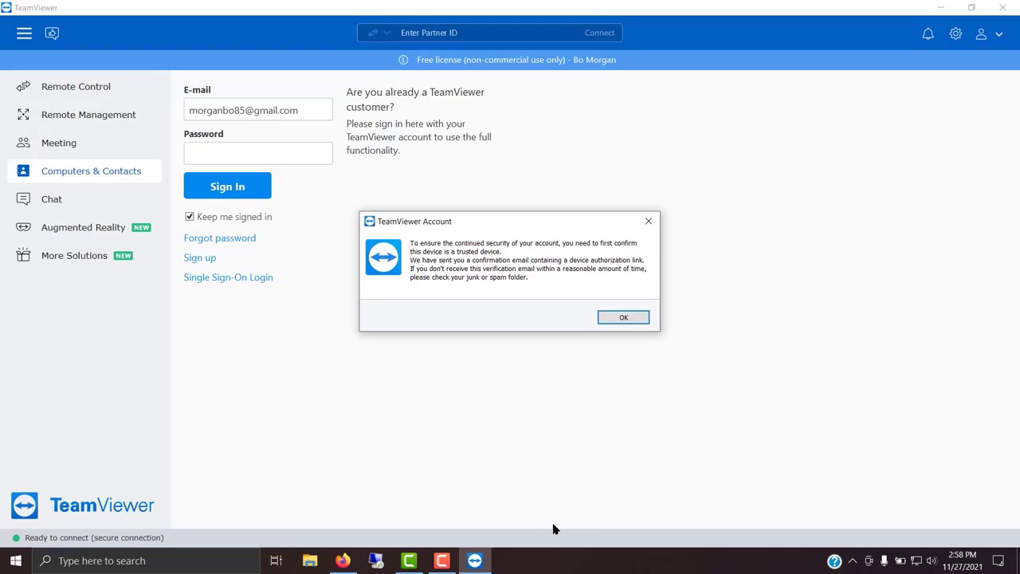
{"action": "left_click", "coordinate": [618, 319]}
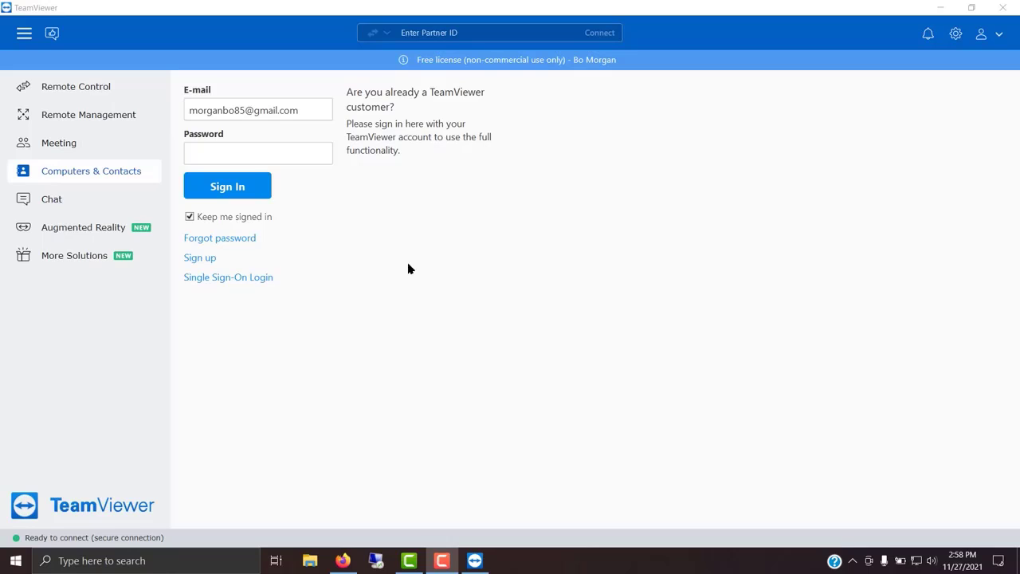
{"action": "left_click", "coordinate": [226, 154]}
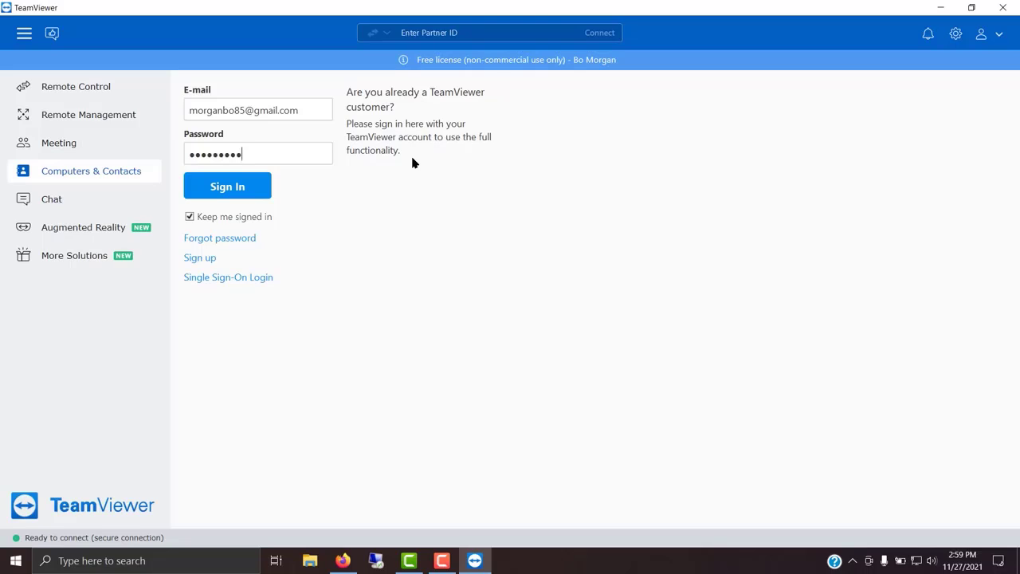
{"action": "key", "text": "Return"}
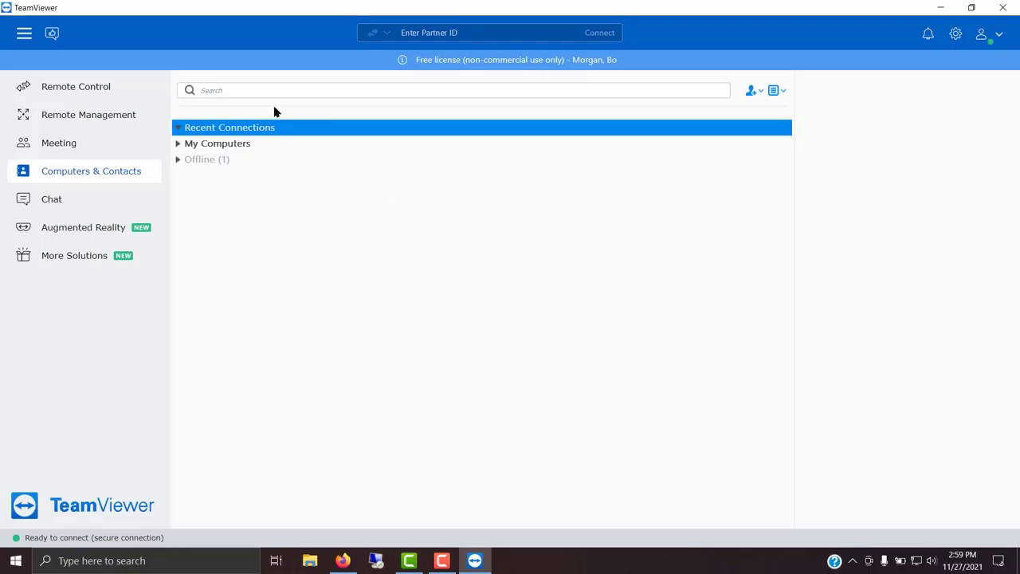
Expand and collapse My Computers and Offline, then generate a new session password on Remote Control
{"action": "left_click", "coordinate": [179, 143]}
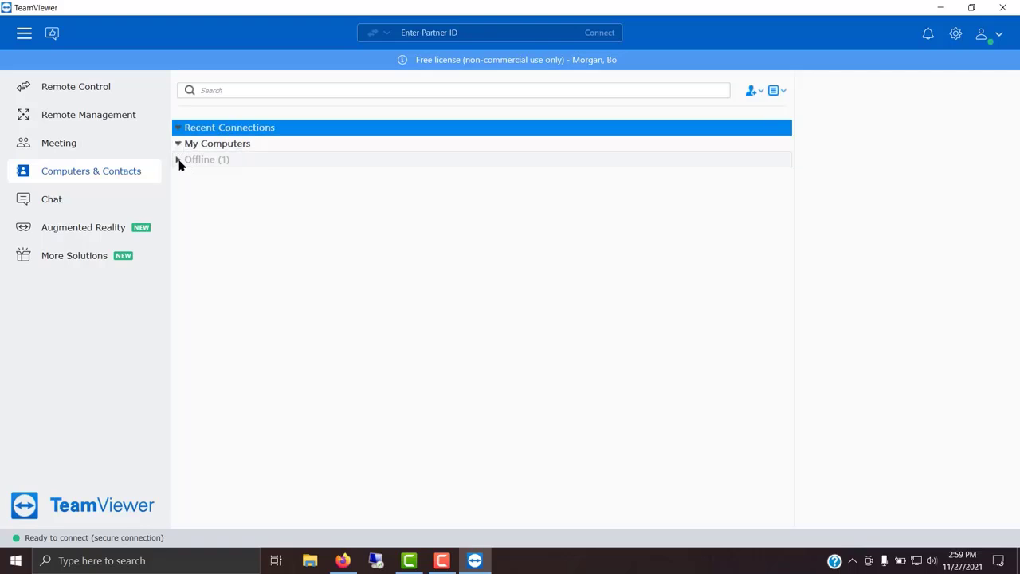
{"action": "left_click", "coordinate": [179, 161]}
{"action": "left_click", "coordinate": [178, 161]}
{"action": "left_click", "coordinate": [179, 145]}
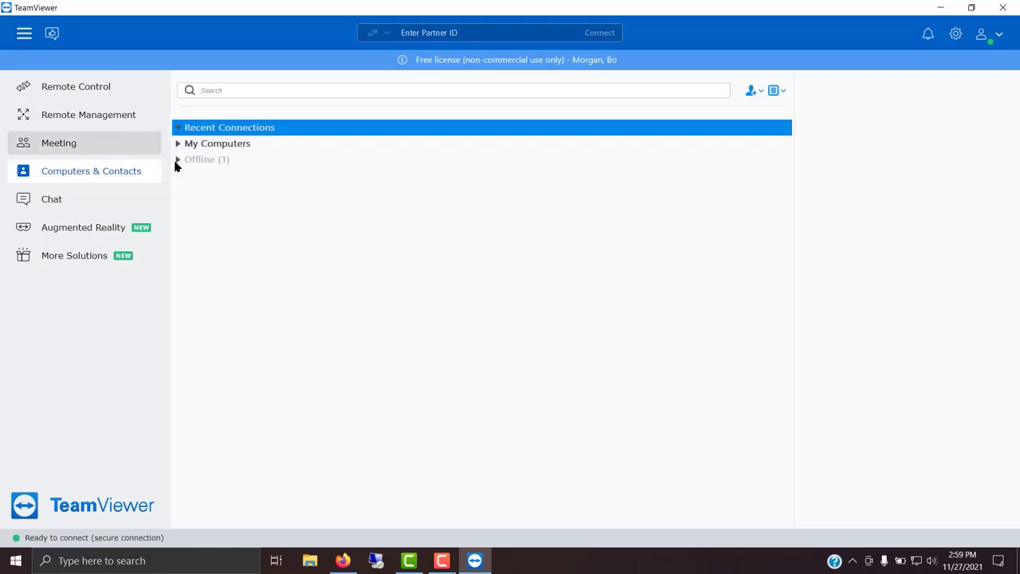
{"action": "left_click", "coordinate": [79, 95]}
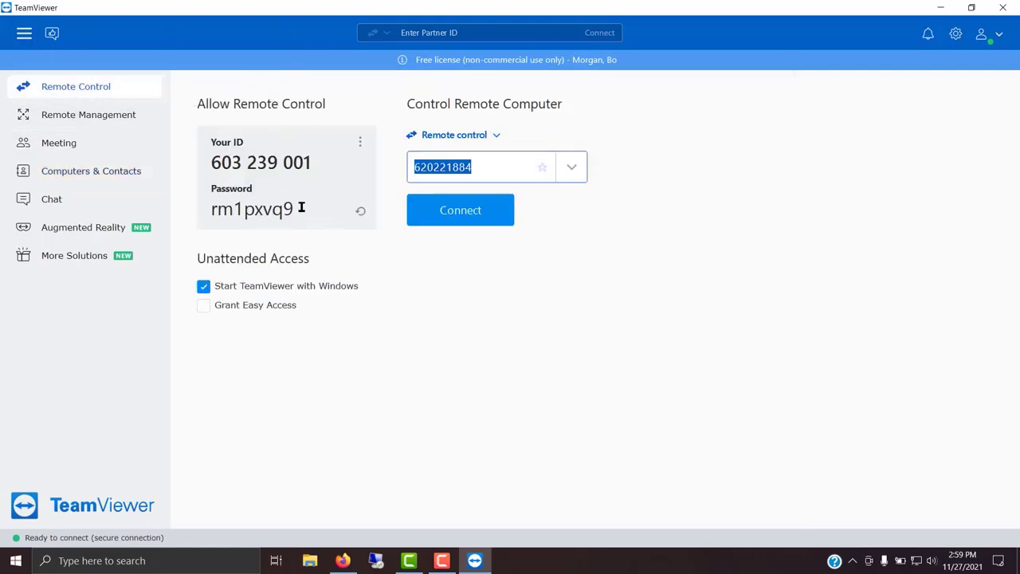
{"action": "left_click", "coordinate": [360, 212]}
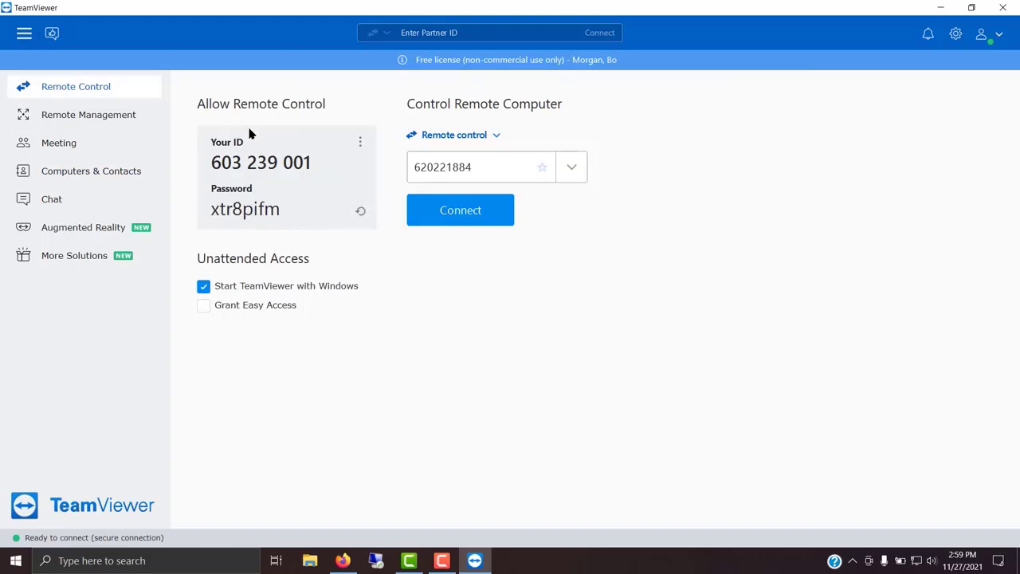